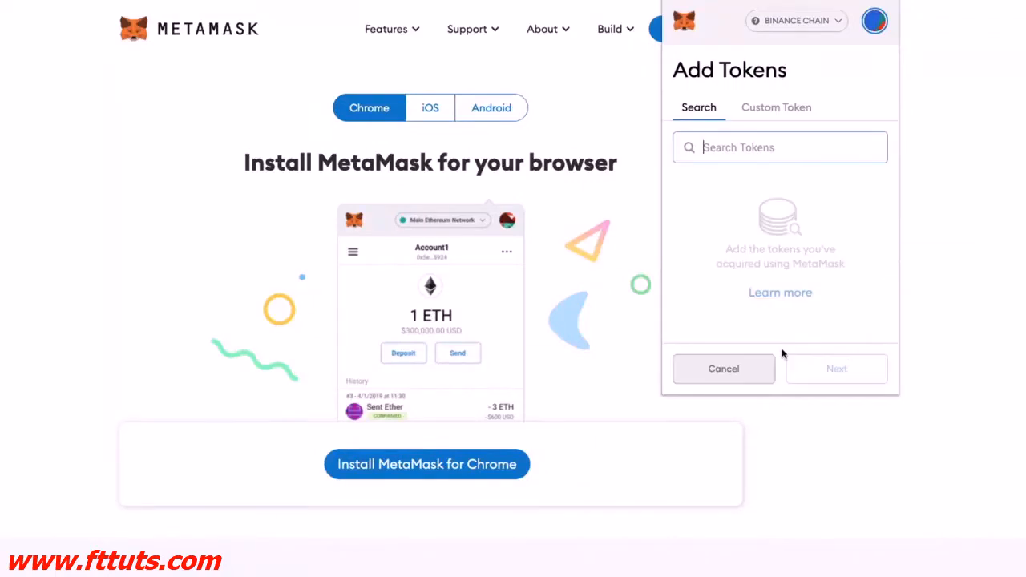
# Step: Go from the MetaMask website to its Chrome Web Store page and choose Add to Chrome
pyautogui.click(784, 111)
pyautogui.click(714, 367)
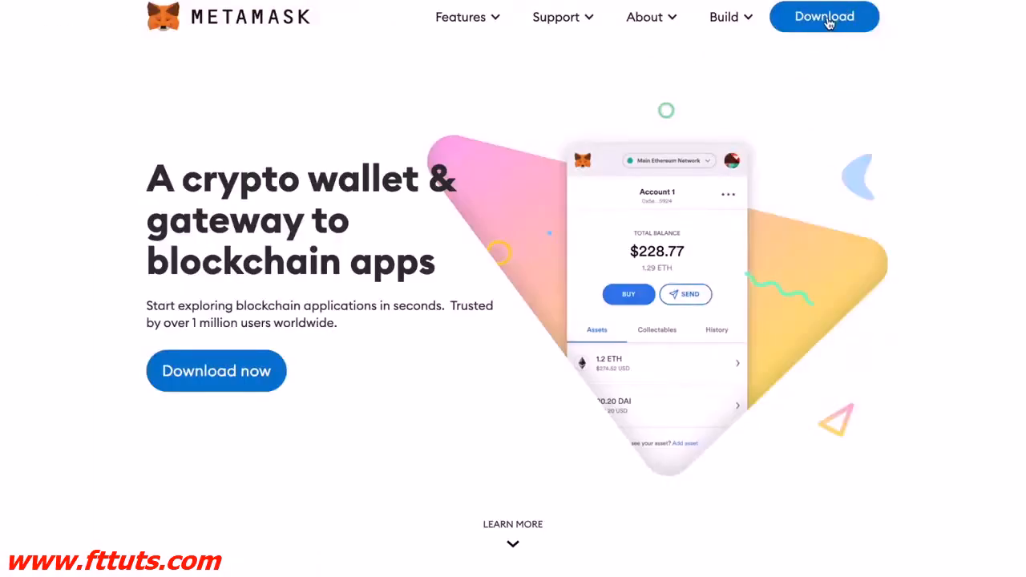
pyautogui.click(827, 21)
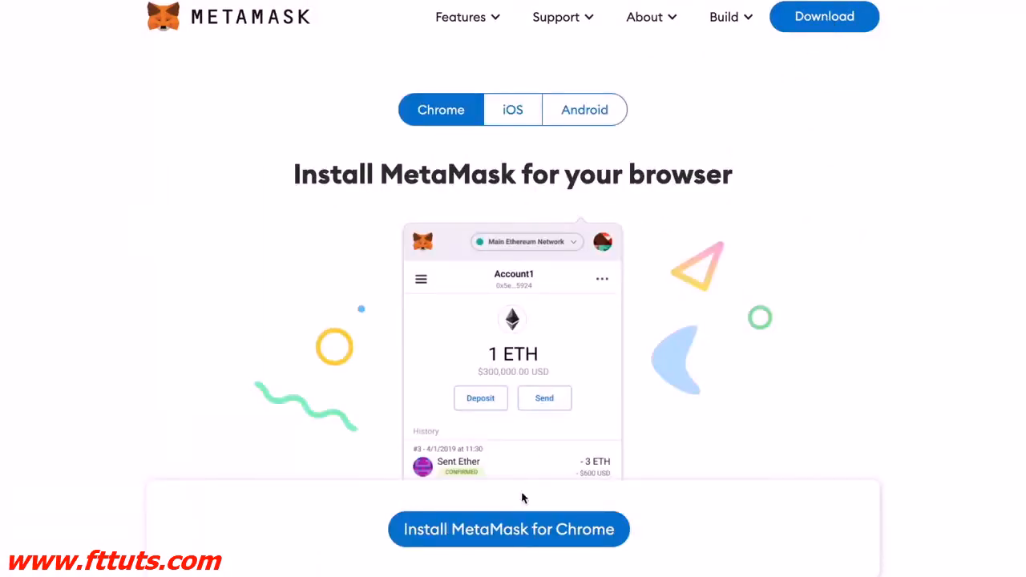
pyautogui.click(517, 537)
pyautogui.click(867, 90)
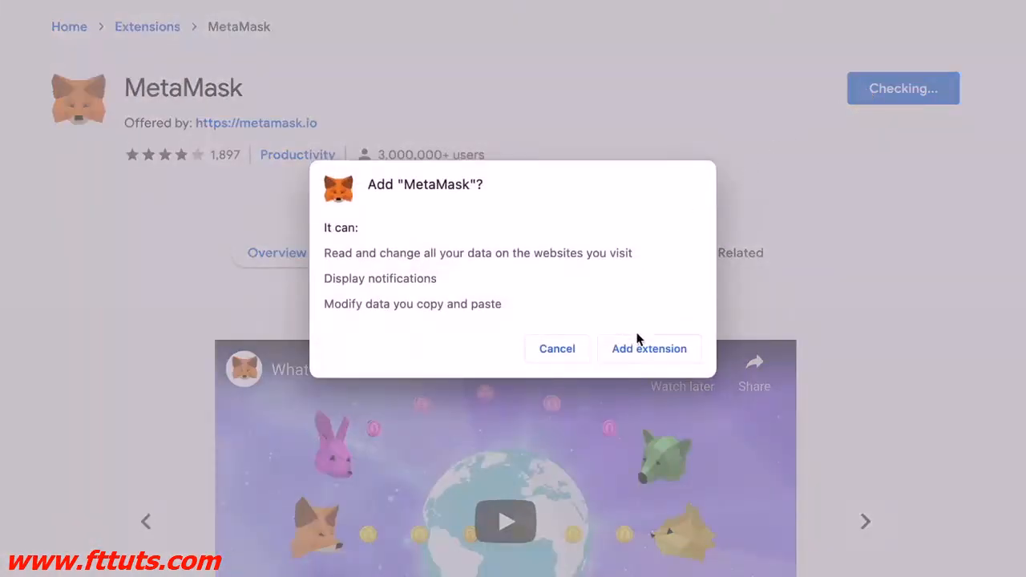
# Step: Add the MetaMask extension, start a new wallet, and enter and confirm a wallet password
pyautogui.click(641, 358)
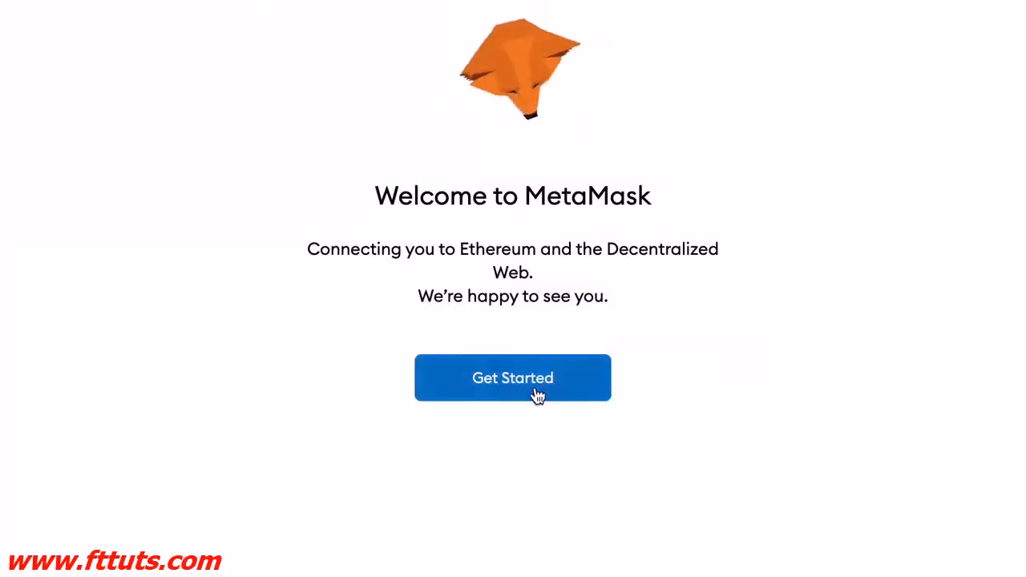
pyautogui.click(491, 382)
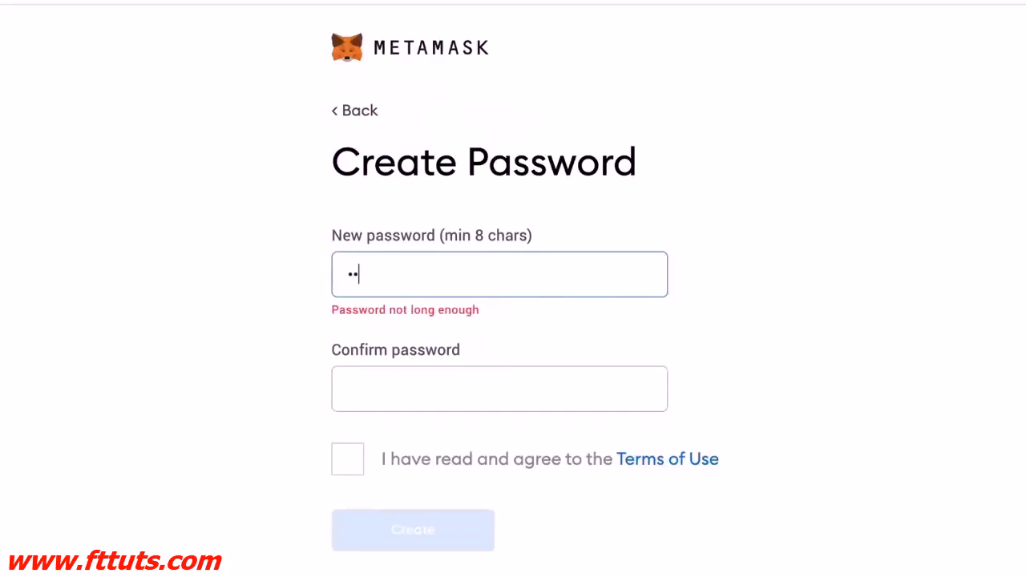
pyautogui.write('1234567')
pyautogui.write('•••••')
pyautogui.press('Tab')
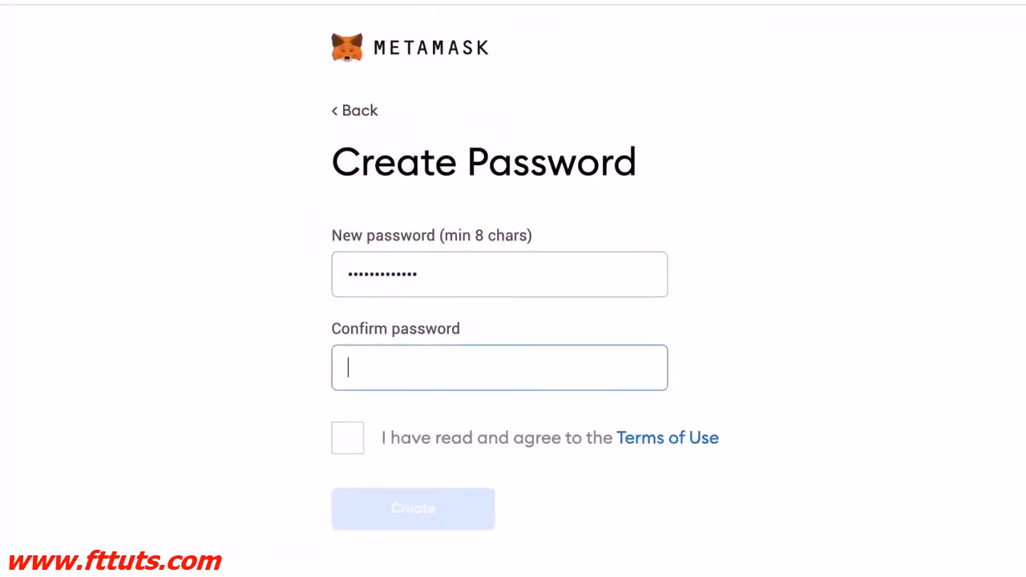
pyautogui.write('123')
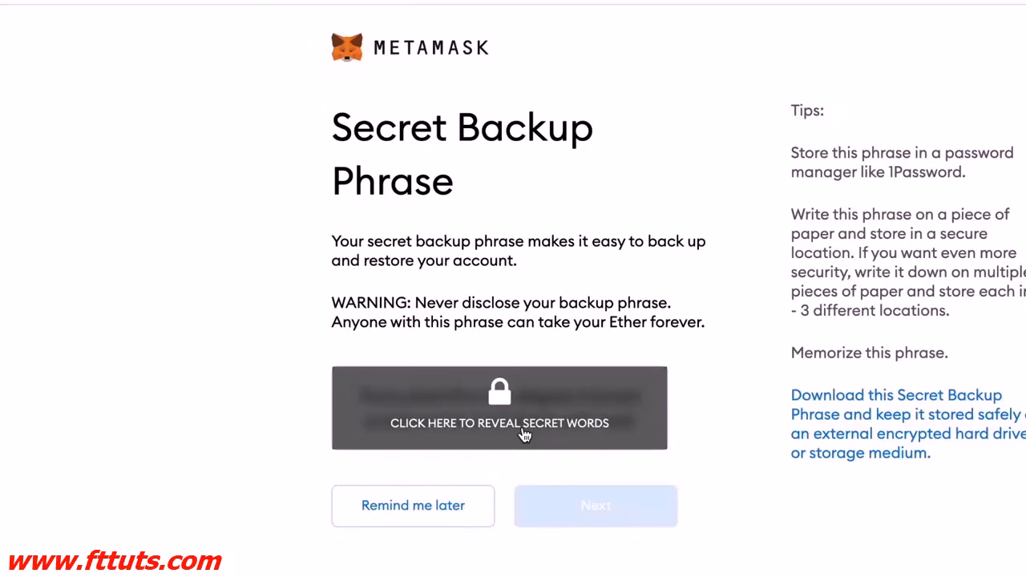
# Step: Reveal the secret backup phrase, select its words in order to confirm it, and finish setup
pyautogui.click(522, 433)
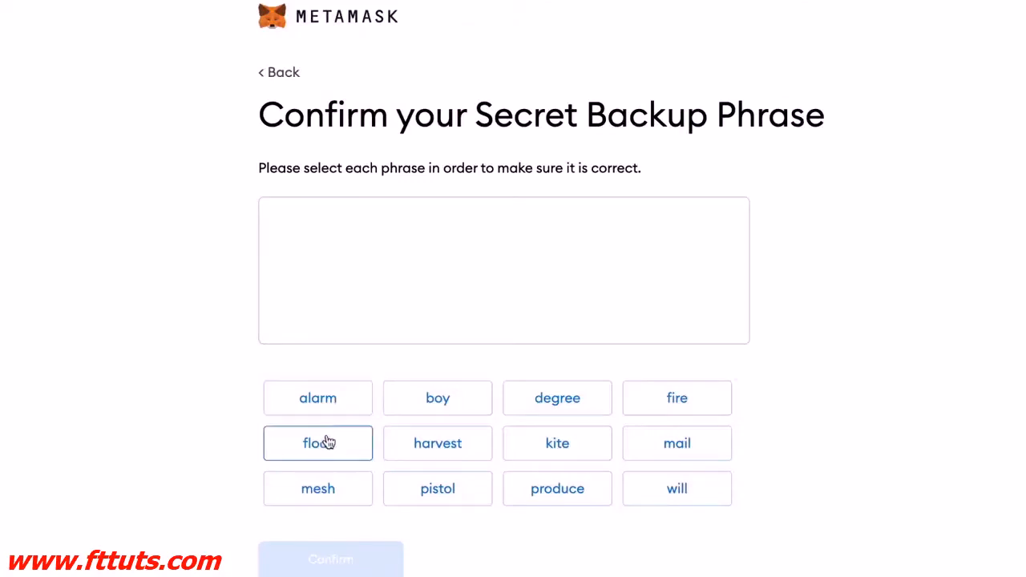
pyautogui.click(325, 443)
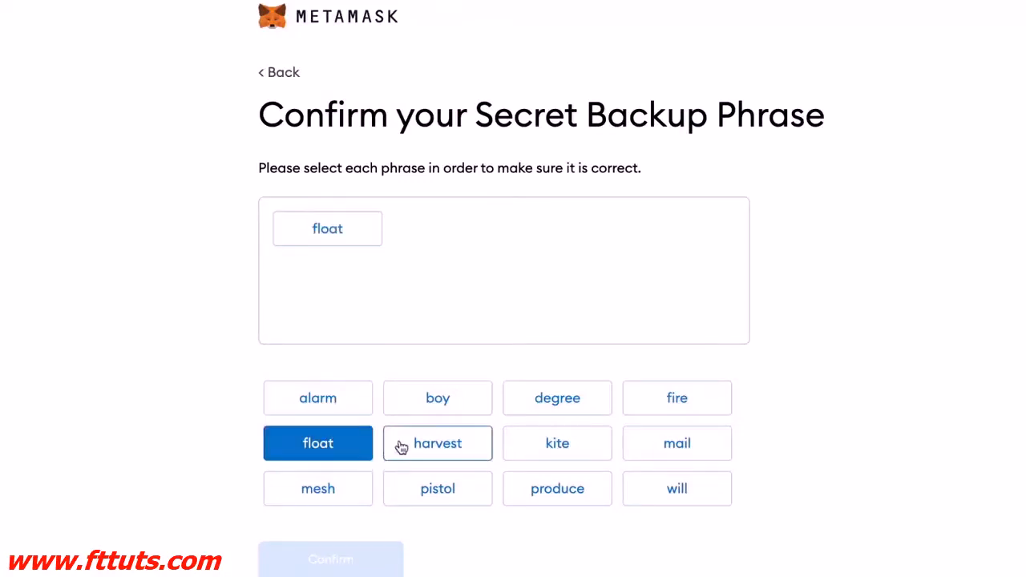
pyautogui.click(454, 500)
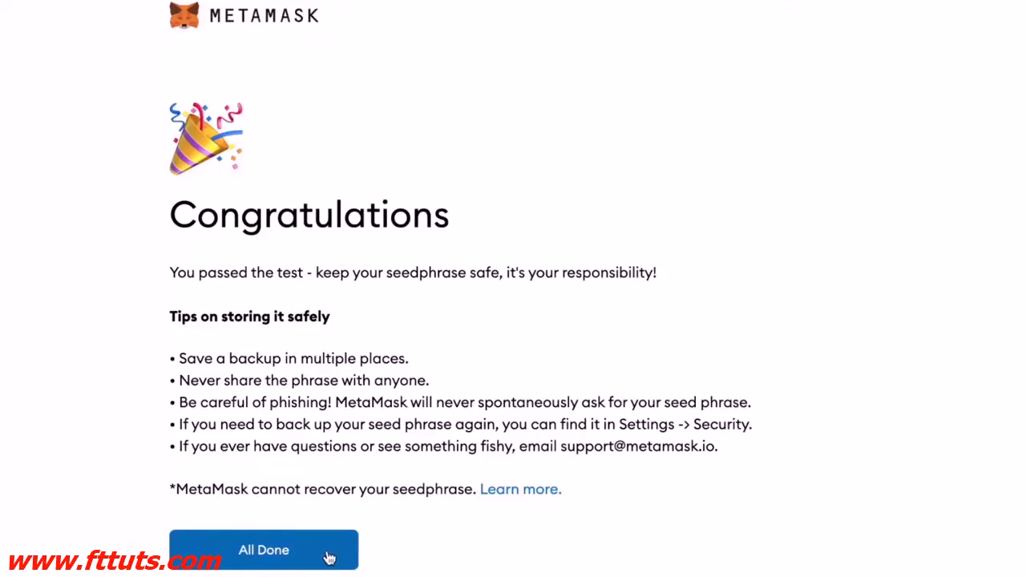
pyautogui.click(325, 553)
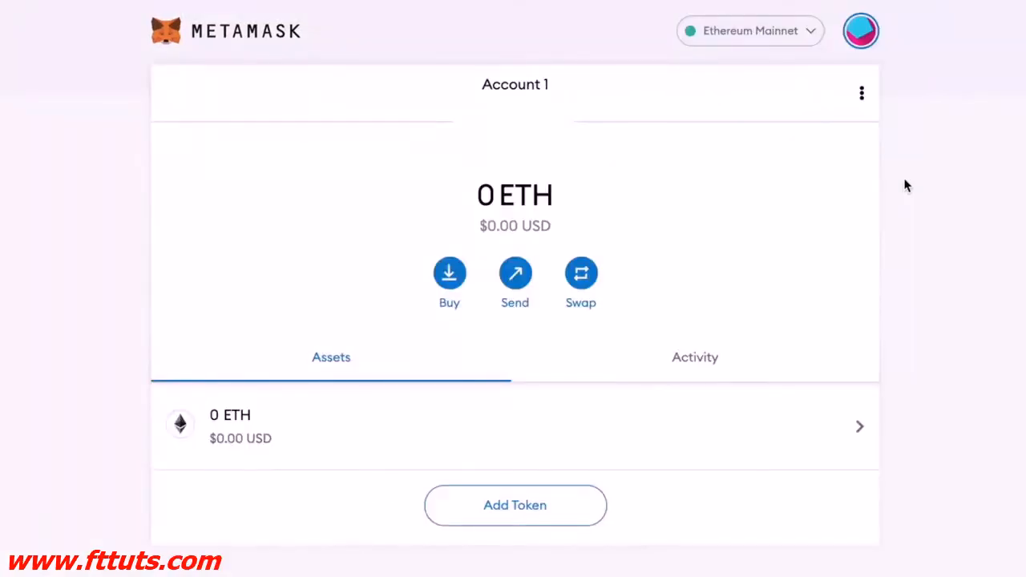
# Step: In General settings, keep USD as conversion currency and set Primary Currency to Fiat
pyautogui.click(861, 31)
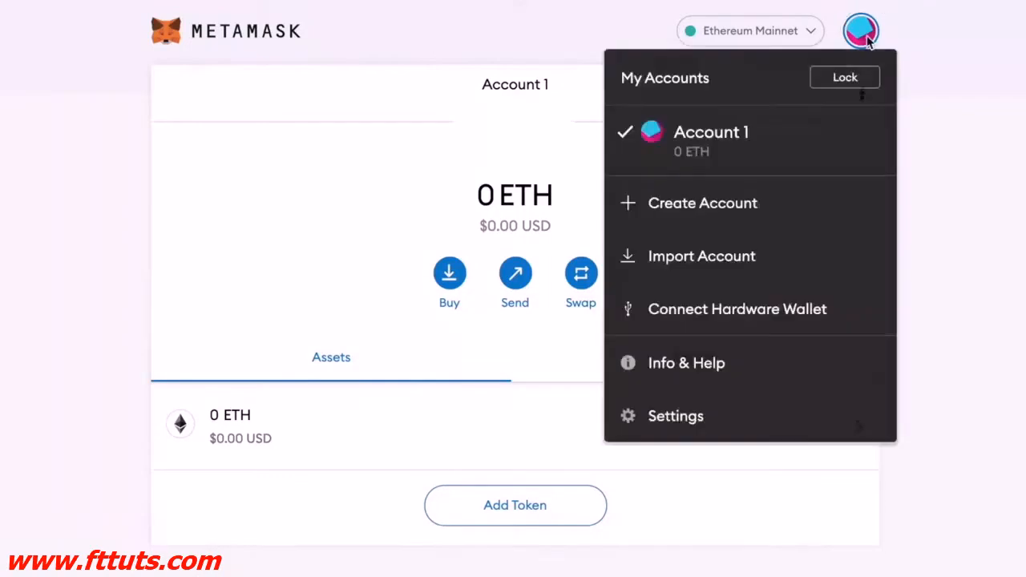
pyautogui.click(677, 414)
pyautogui.scroll(-1, 676, 419)
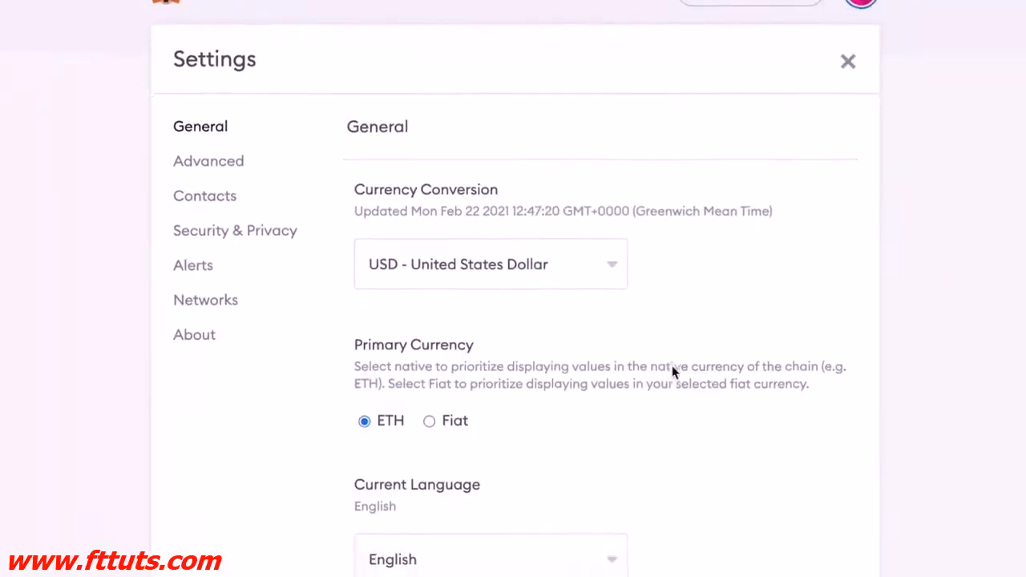
pyautogui.click(521, 265)
pyautogui.click(719, 296)
pyautogui.scroll(-2, 719, 289)
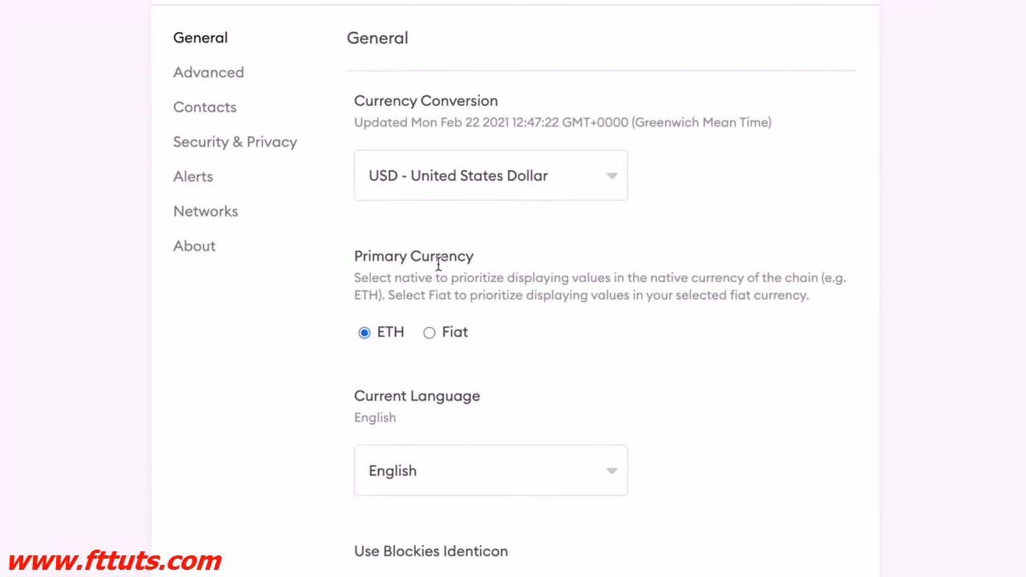
pyautogui.click(455, 332)
pyautogui.scroll(3, 561, 321)
# Step: Scroll through the Advanced settings, then close Settings and return to the wallet
pyautogui.click(208, 201)
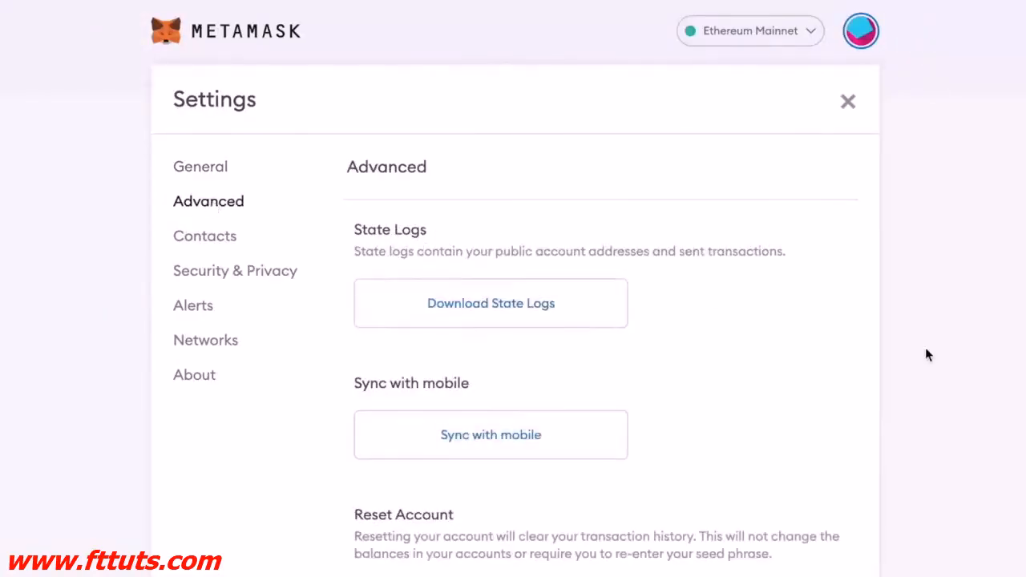
pyautogui.scroll(-2, 716, 245)
pyautogui.scroll(-2, 692, 232)
pyautogui.scroll(-3, 692, 233)
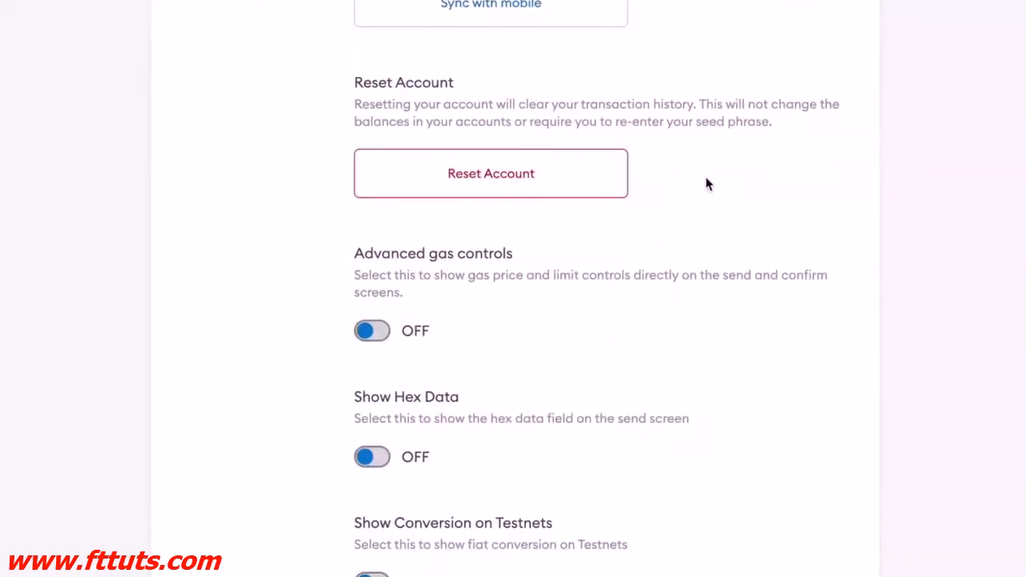
pyautogui.scroll(-2, 706, 184)
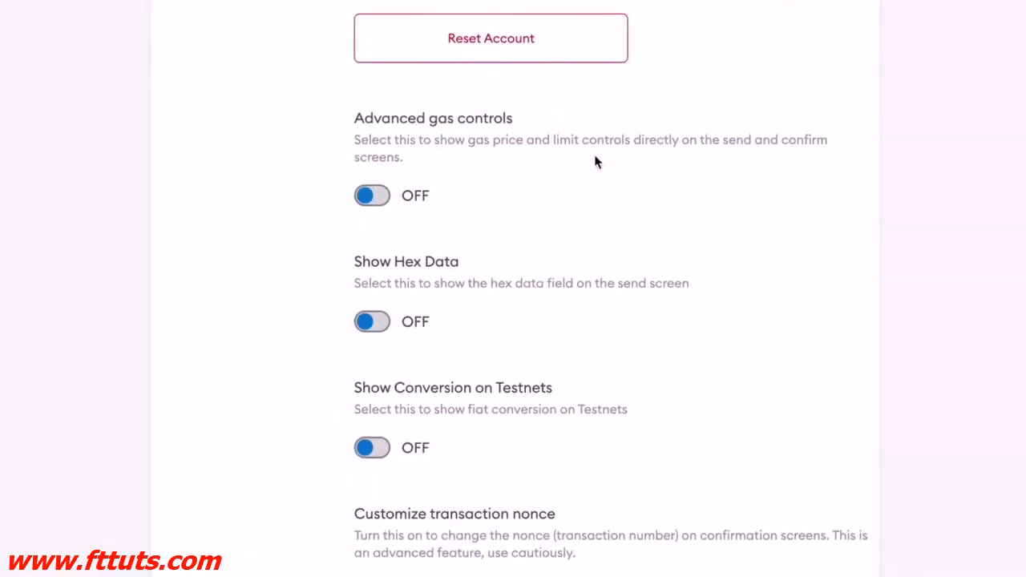
pyautogui.scroll(6, 666, 192)
pyautogui.click(839, 73)
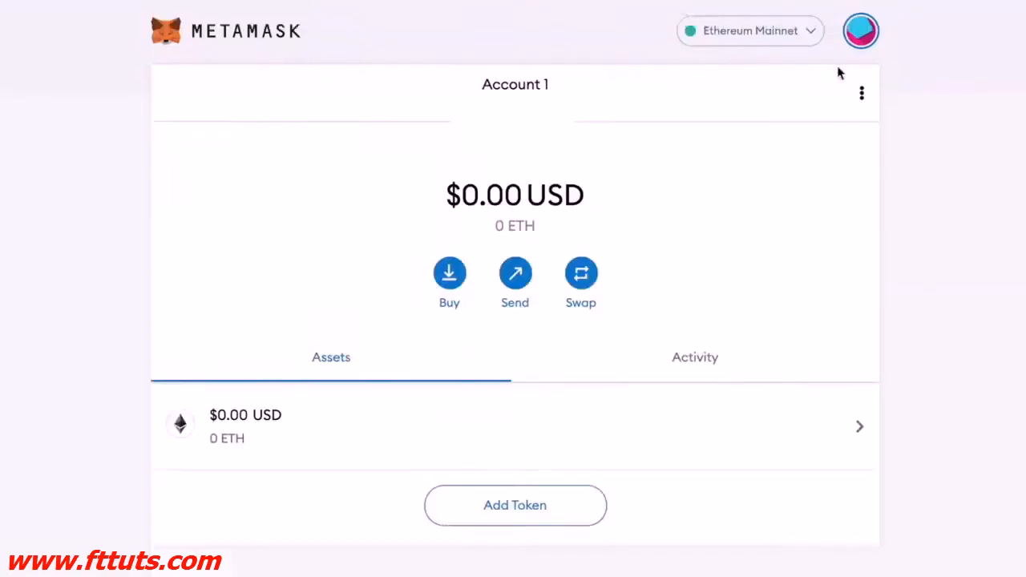
# Step: Open Account 1's details, clear its account name, and close the dialog back to the account menu
pyautogui.click(862, 95)
pyautogui.click(831, 125)
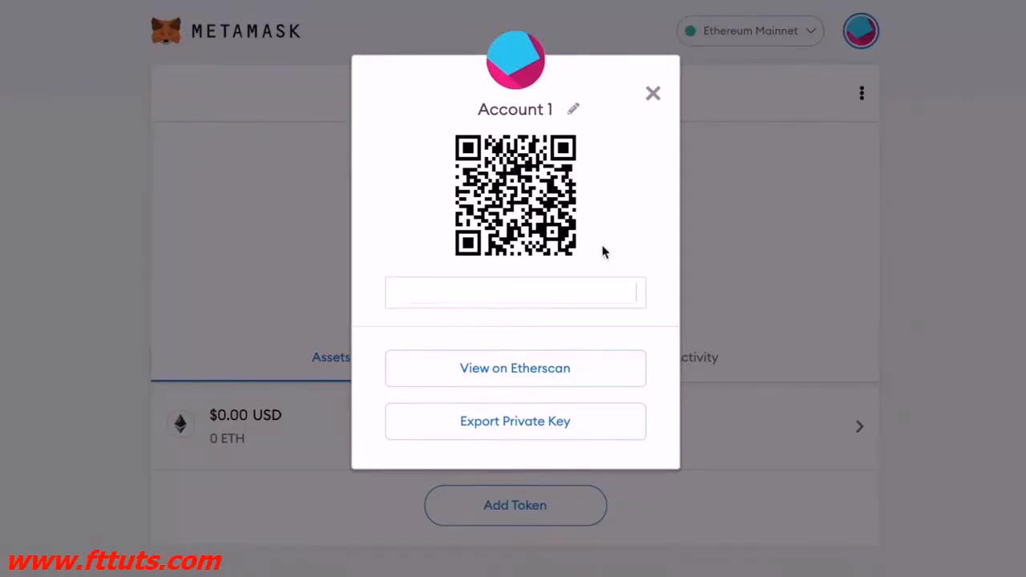
pyautogui.click(574, 111)
pyautogui.hotkey('ctrl', 'a')
pyautogui.press('BackSpace')
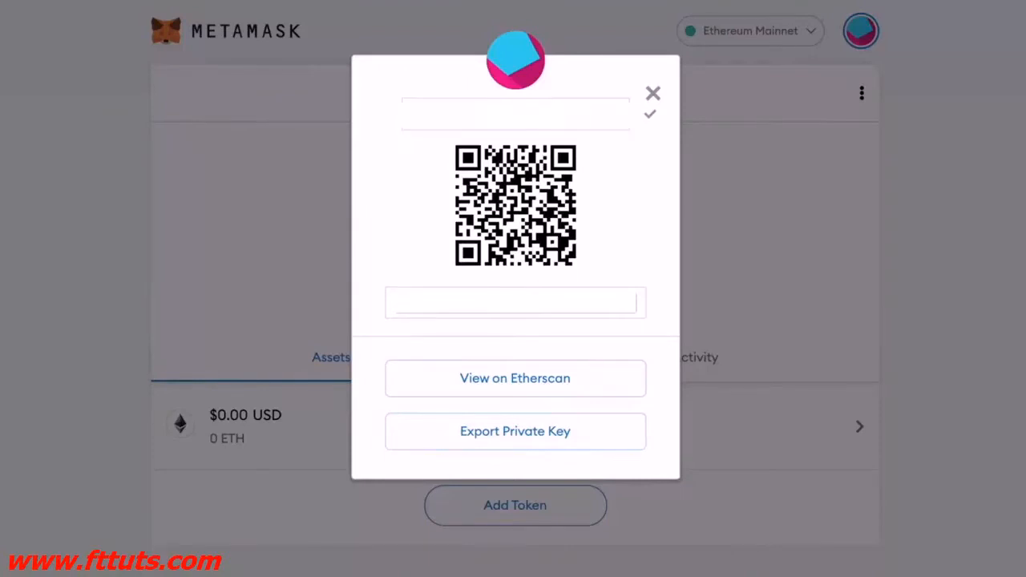
pyautogui.click(966, 177)
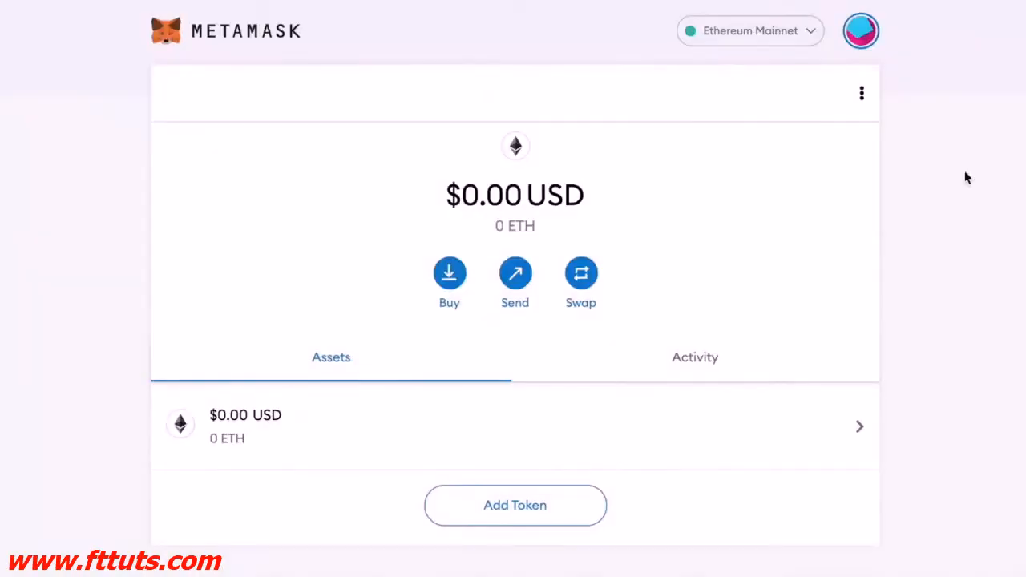
pyautogui.click(868, 41)
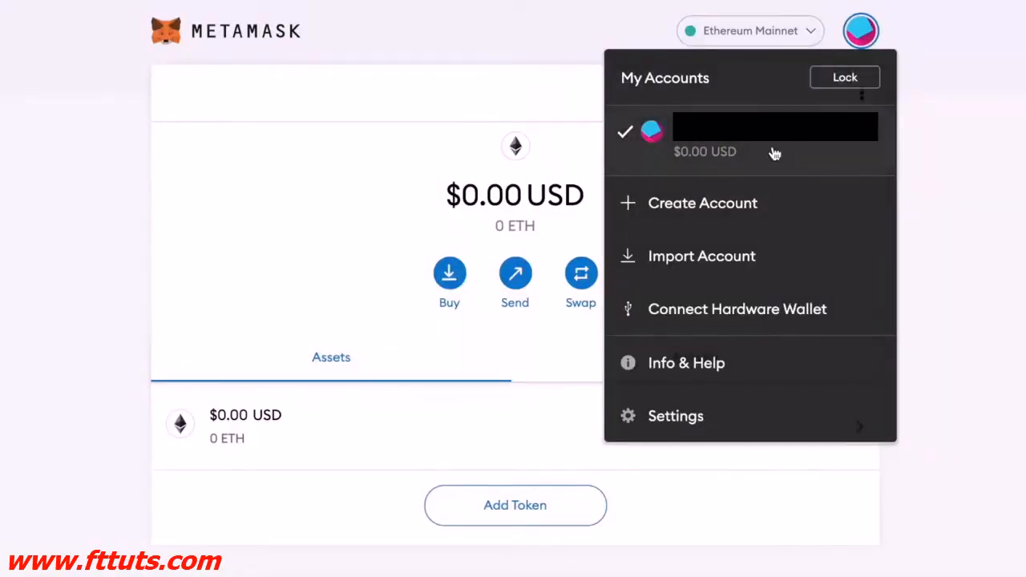
# Step: Start a new contact in Settings > Contacts, moving between the Username and address fields without saving
pyautogui.click(662, 417)
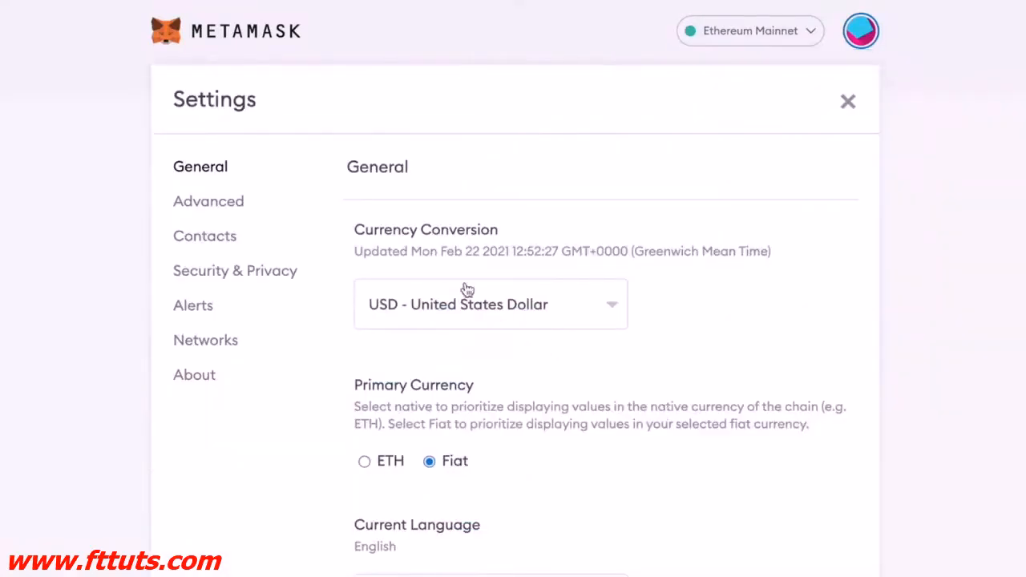
pyautogui.click(192, 238)
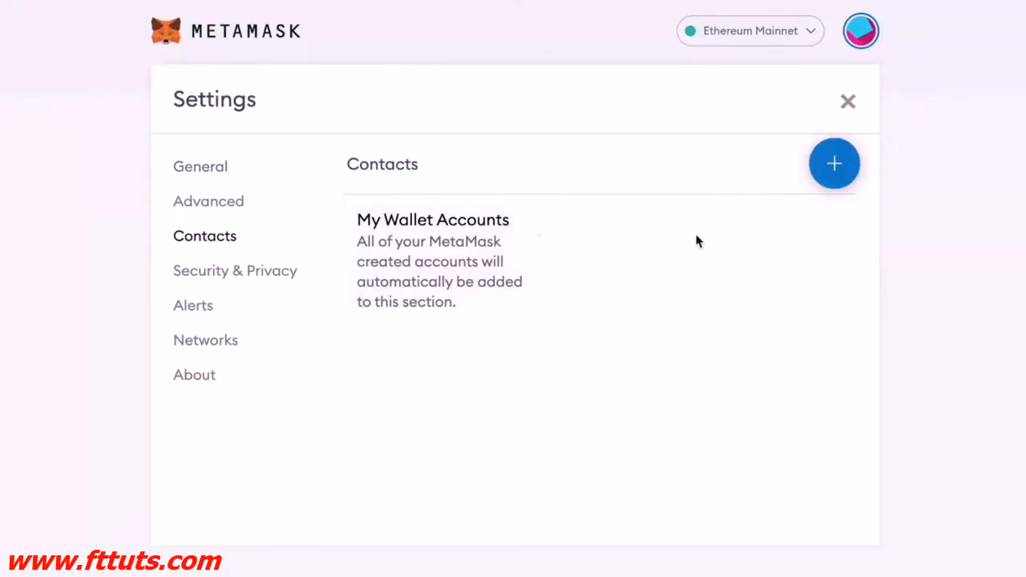
pyautogui.click(835, 164)
pyautogui.click(703, 268)
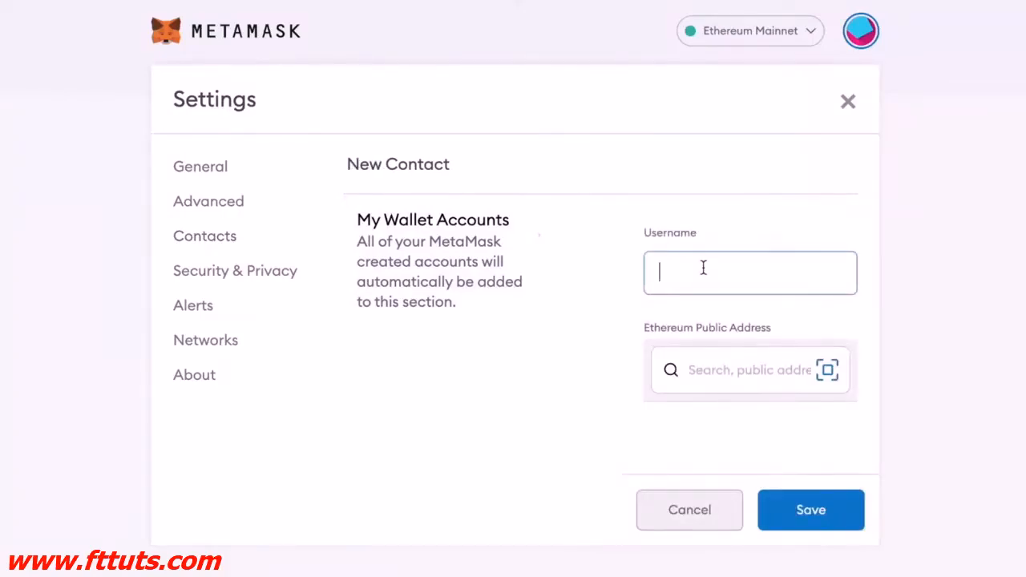
pyautogui.click(711, 367)
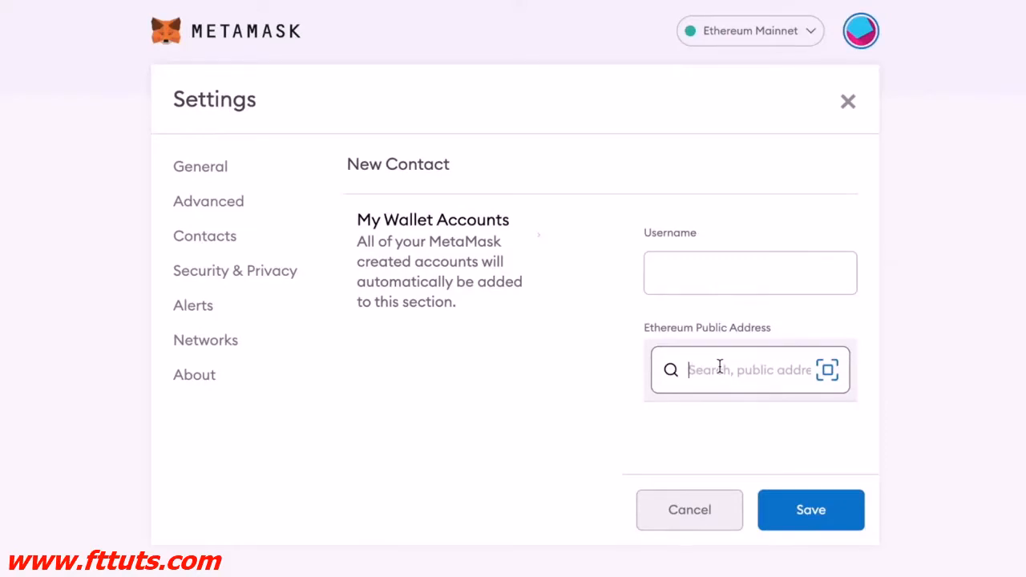
pyautogui.click(702, 271)
pyautogui.click(704, 369)
pyautogui.click(705, 270)
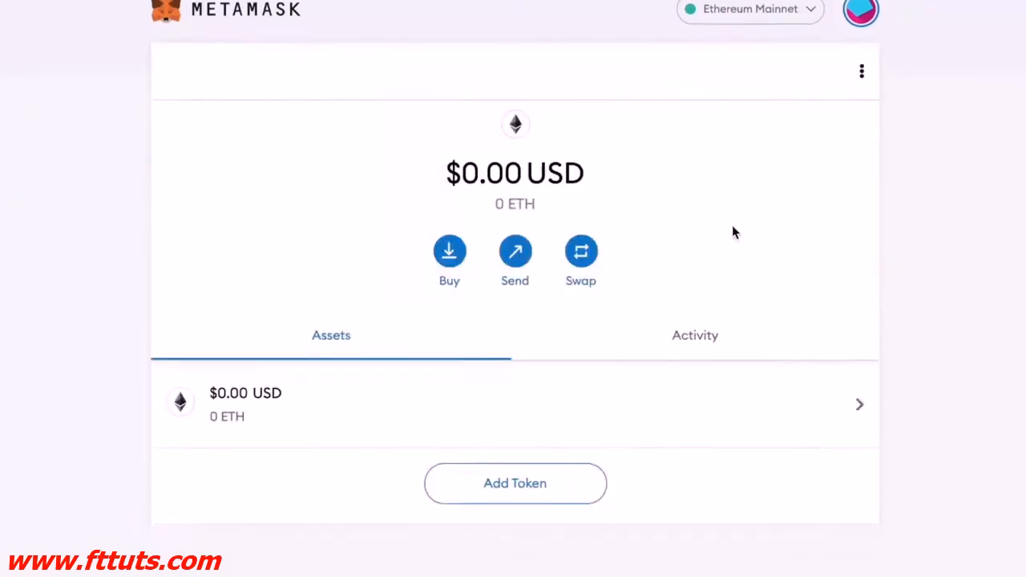
pyautogui.scroll(1, 732, 233)
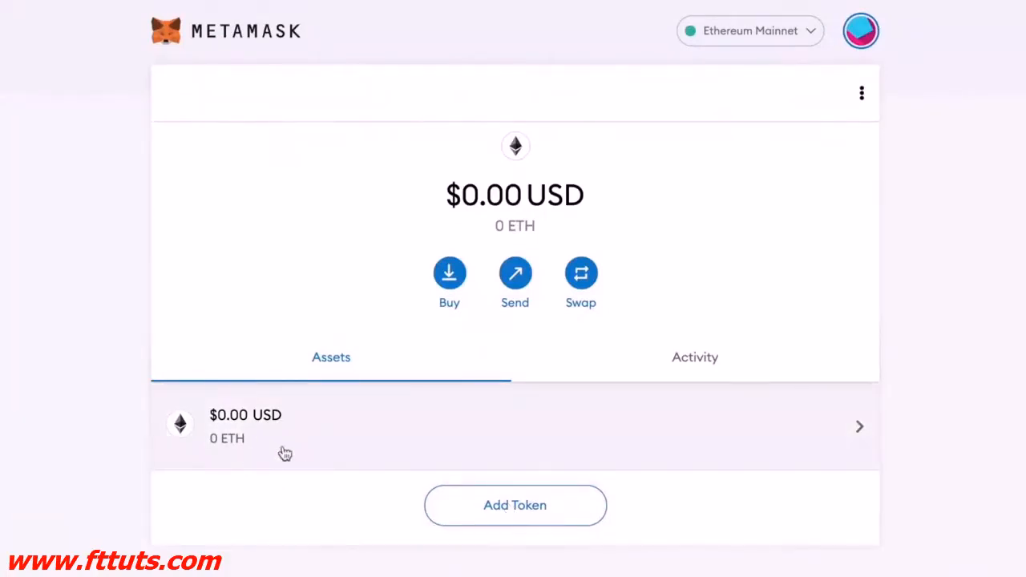
# Step: Open Add Token and search for 'aave'
pyautogui.scroll(-1, 757, 216)
pyautogui.scroll(1, 757, 217)
pyautogui.scroll(-1, 756, 216)
pyautogui.scroll(1, 732, 232)
pyautogui.click(518, 513)
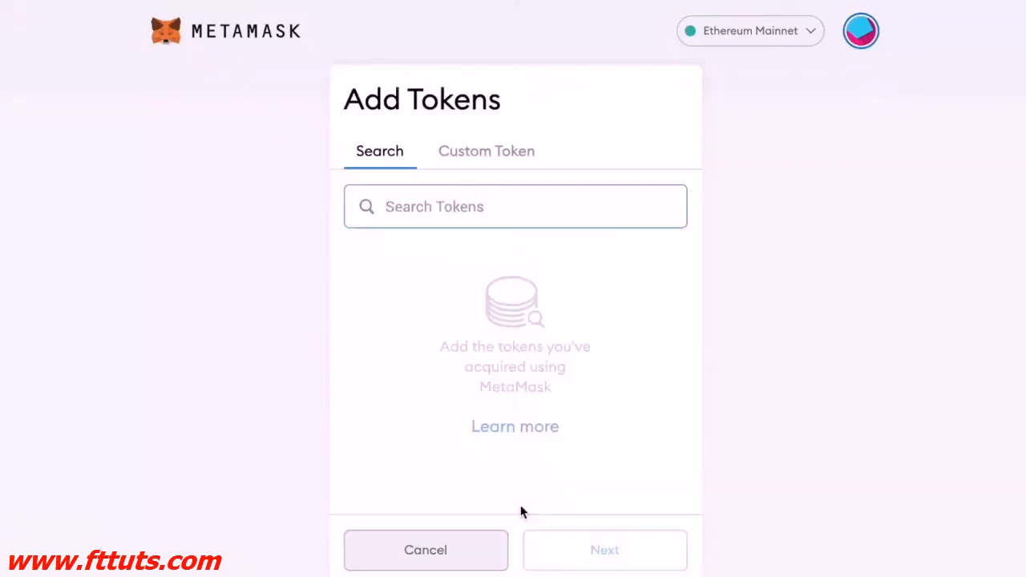
pyautogui.click(433, 206)
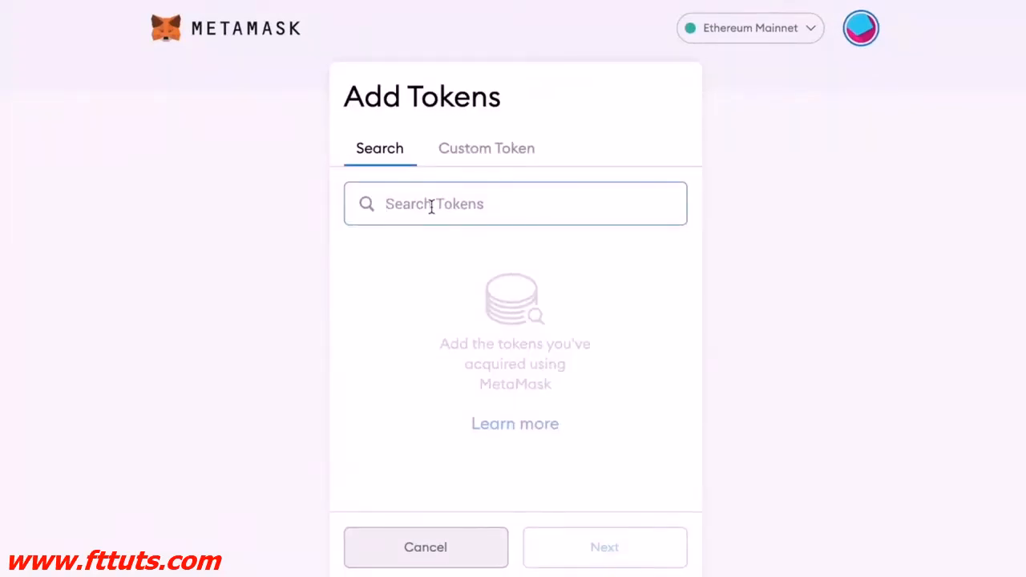
pyautogui.write('aave')
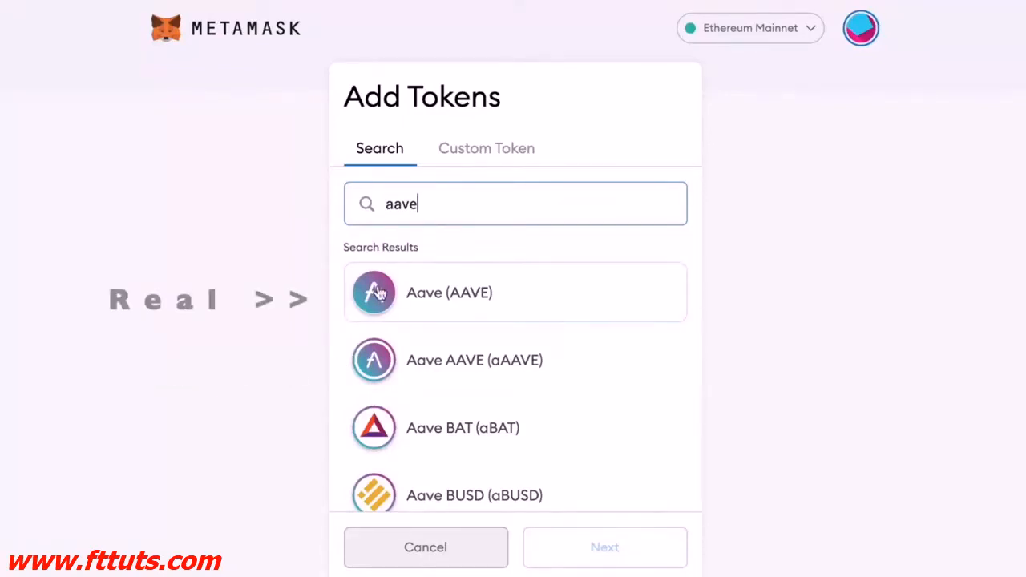
pyautogui.scroll(-1, 481, 345)
pyautogui.scroll(1, 481, 345)
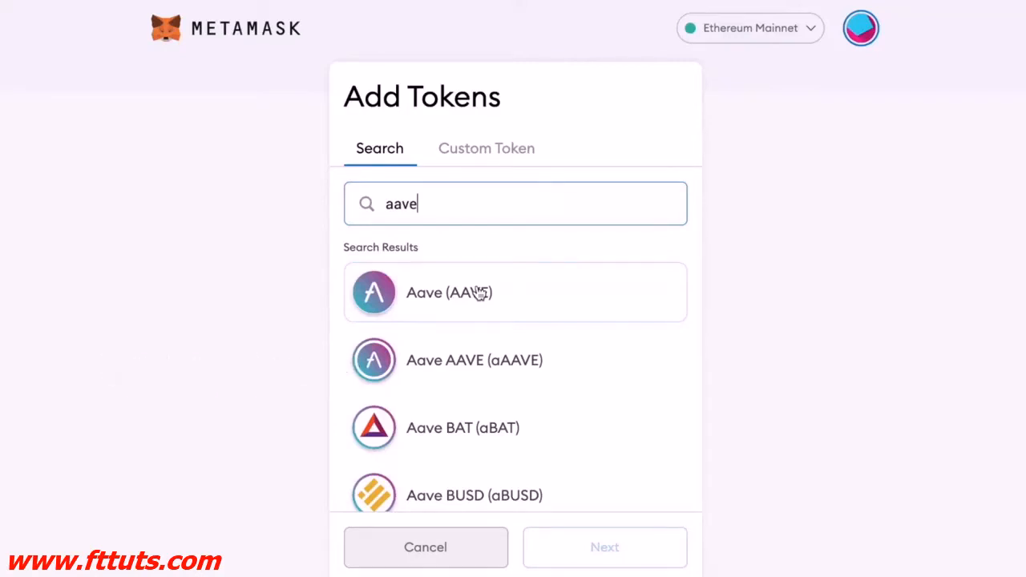
# Step: Select Aave (AAVE), add it to the wallet, and return to the account overview
pyautogui.click(479, 294)
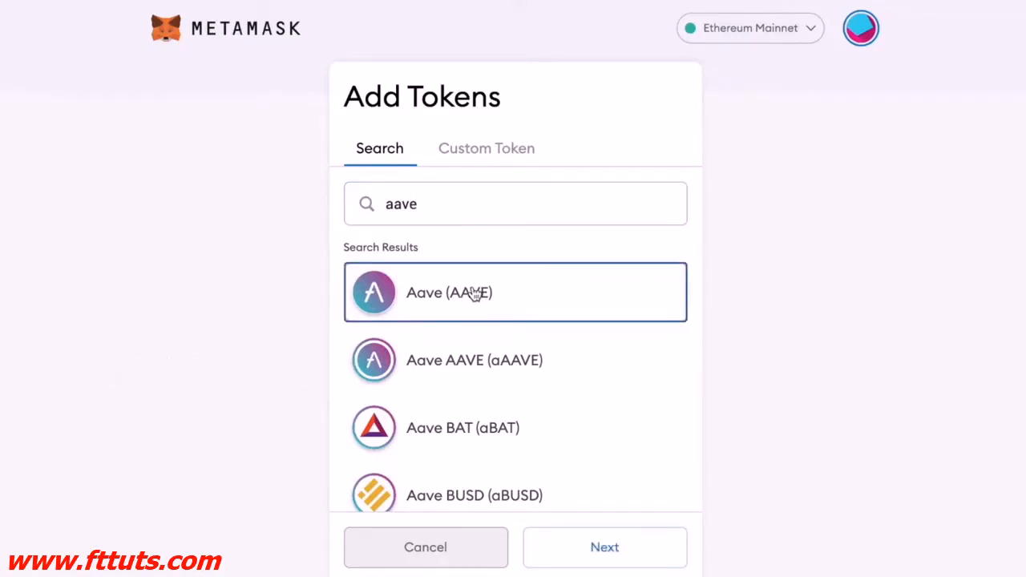
pyautogui.scroll(-1, 690, 355)
pyautogui.click(613, 545)
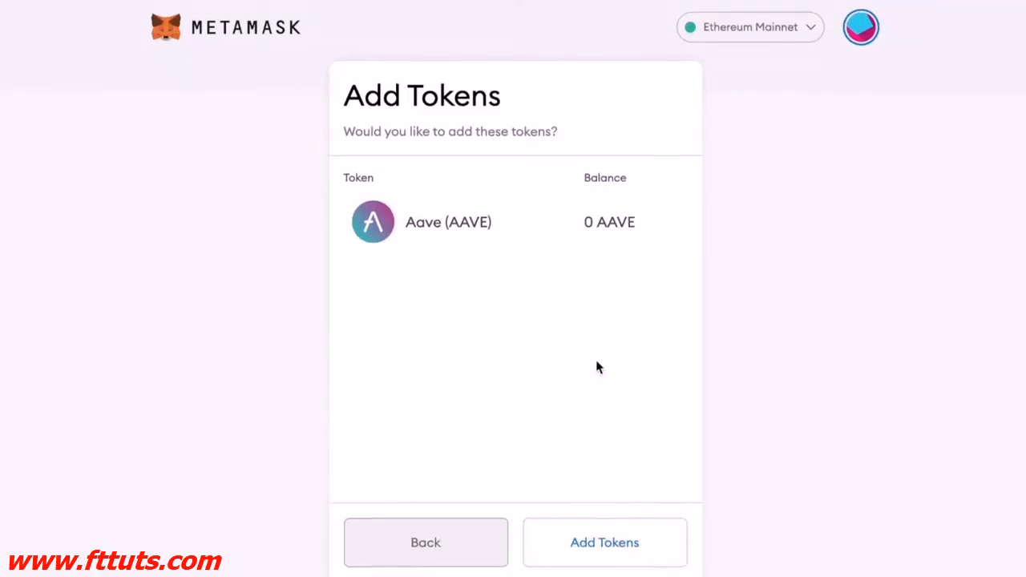
pyautogui.click(616, 552)
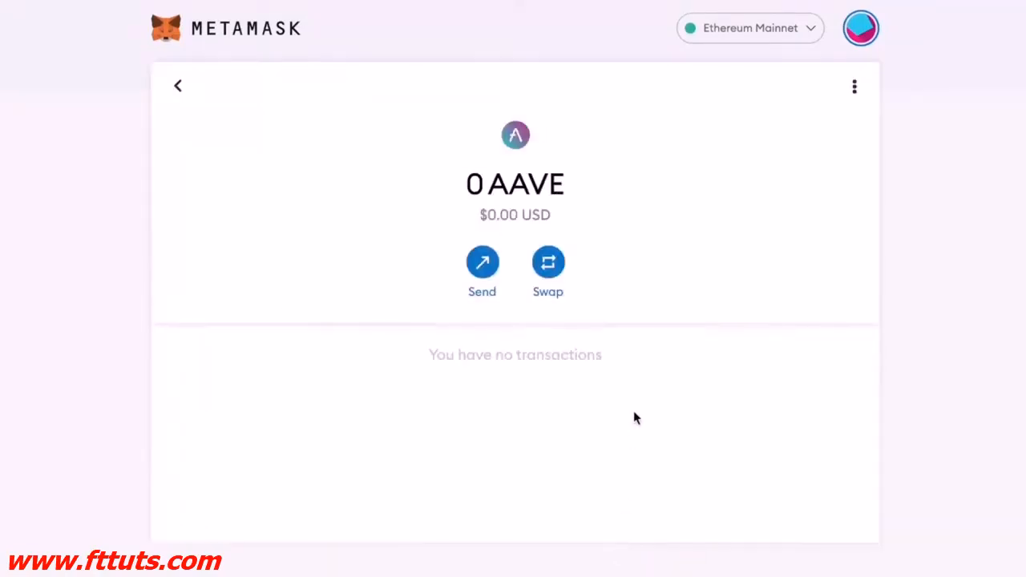
pyautogui.click(179, 86)
pyautogui.scroll(-2, 192, 240)
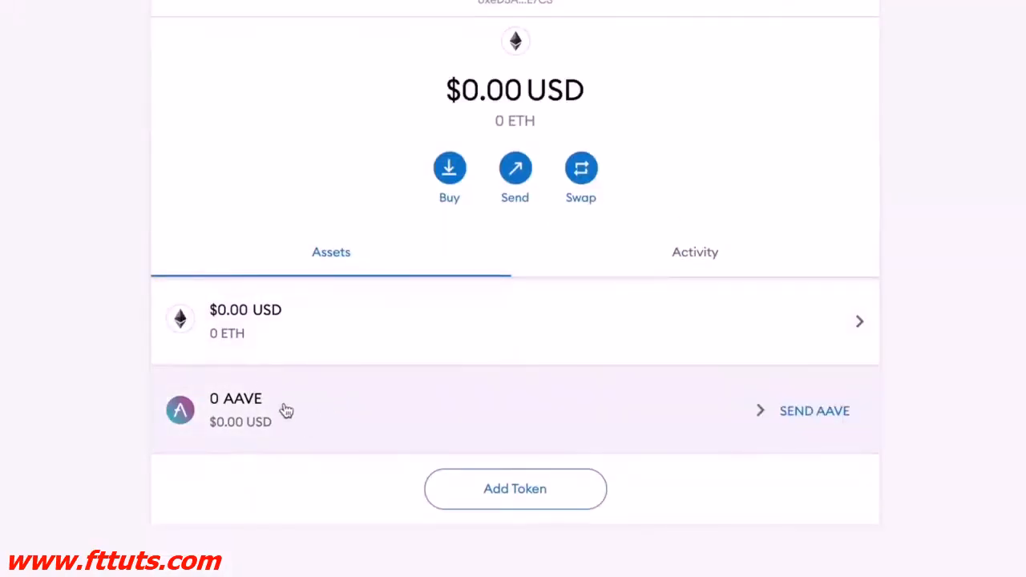
pyautogui.scroll(2, 903, 373)
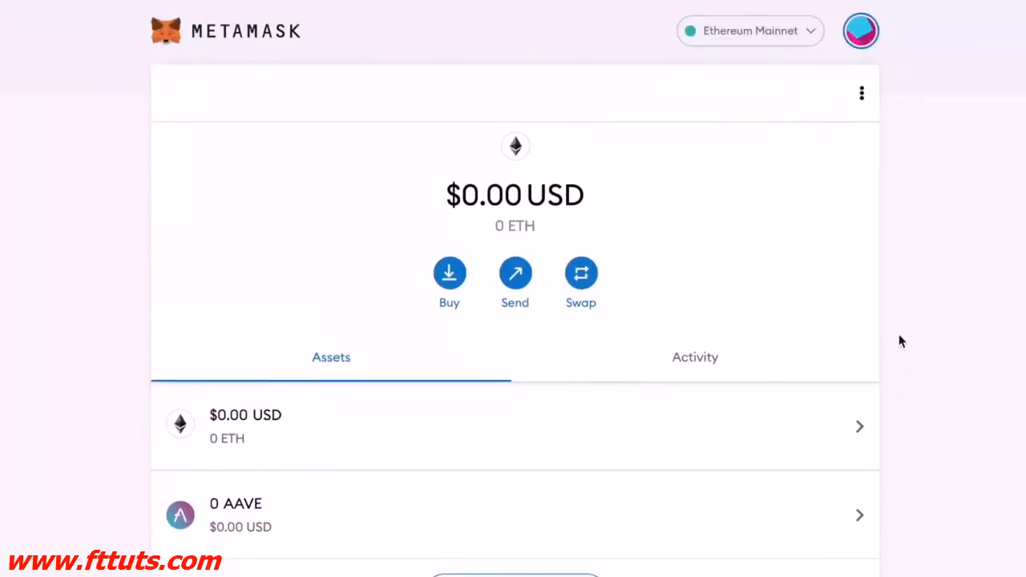
pyautogui.click(448, 273)
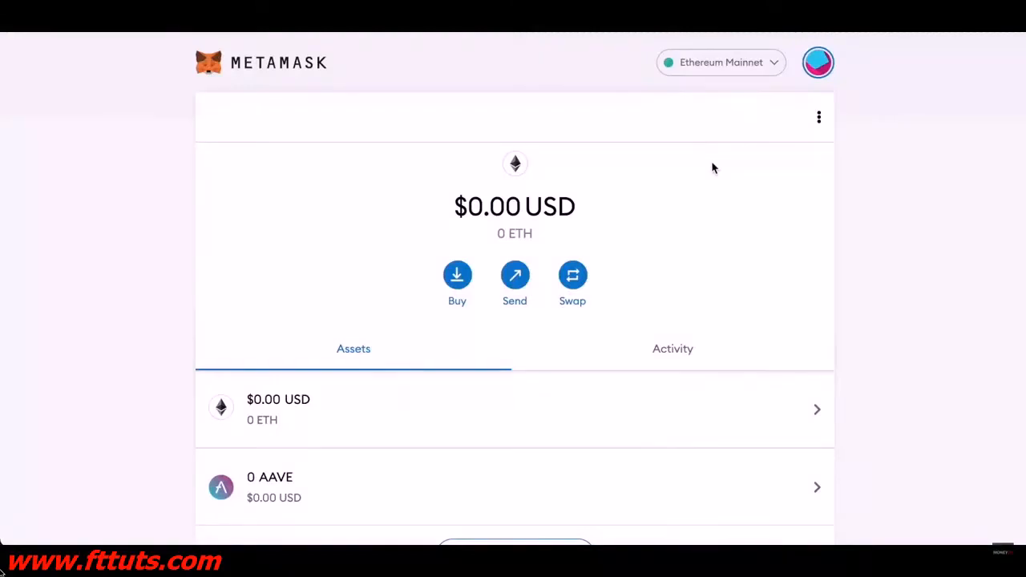
# Step: View the Swap page, then bring up the My Accounts menu
pyautogui.click(577, 277)
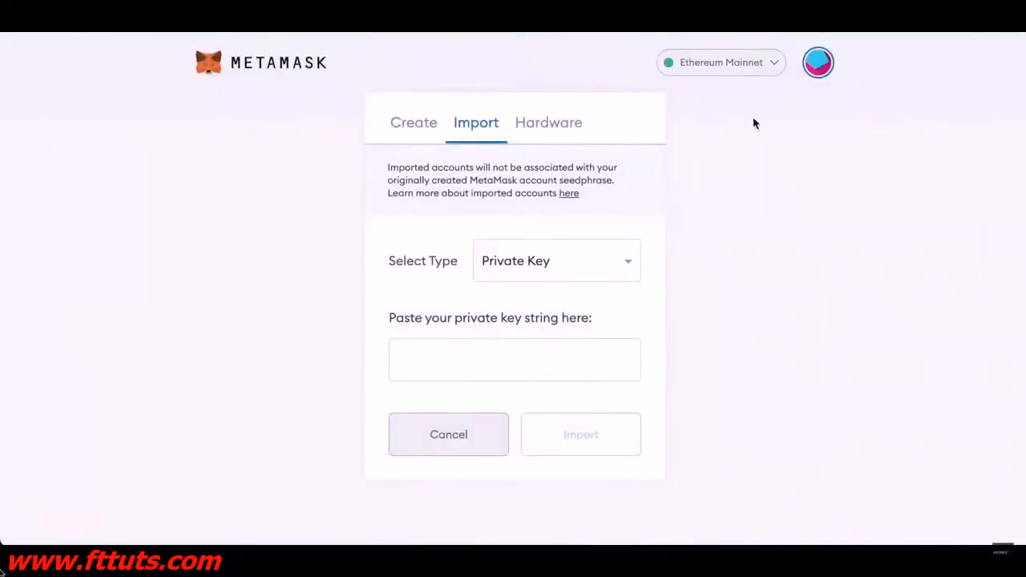
pyautogui.click(817, 64)
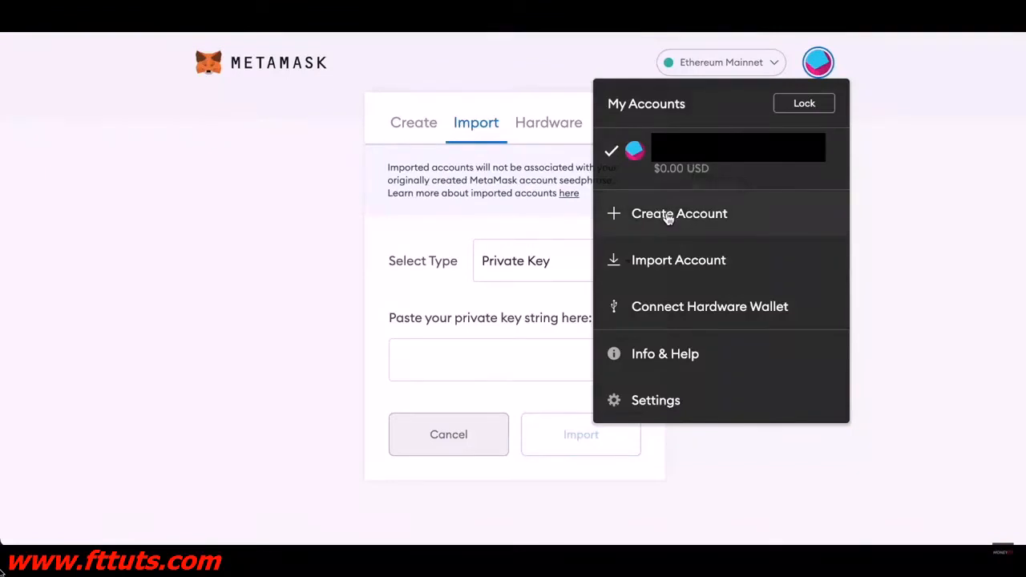
# Step: Close the accounts menu, view the Create account tab, then return to the wallet home
pyautogui.click(557, 193)
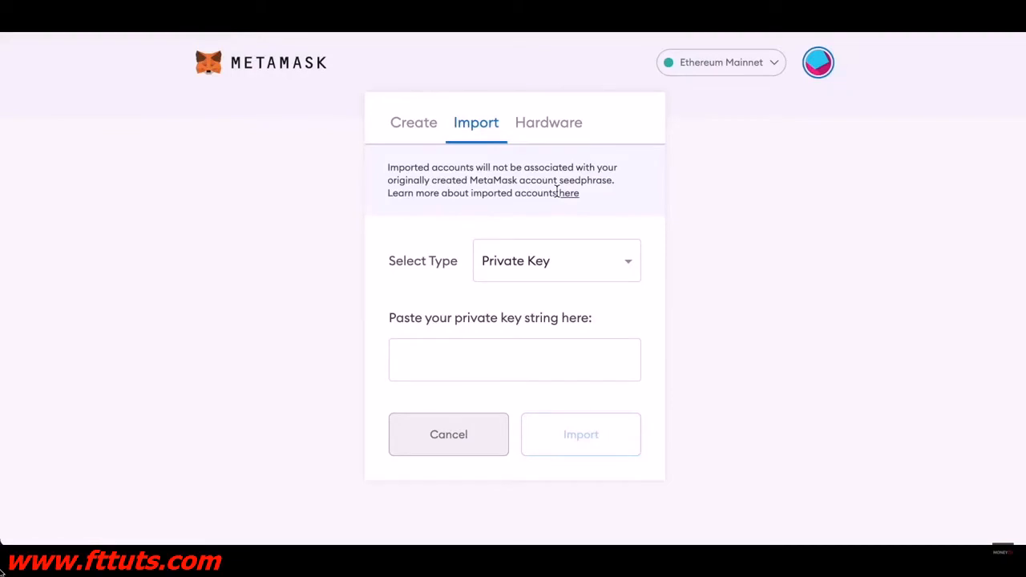
pyautogui.click(423, 129)
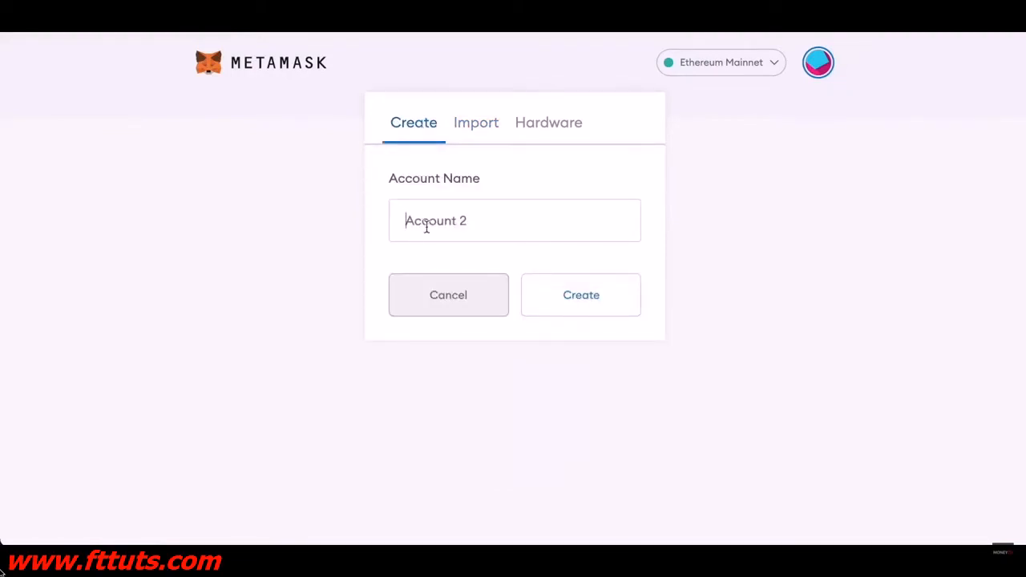
pyautogui.click(272, 69)
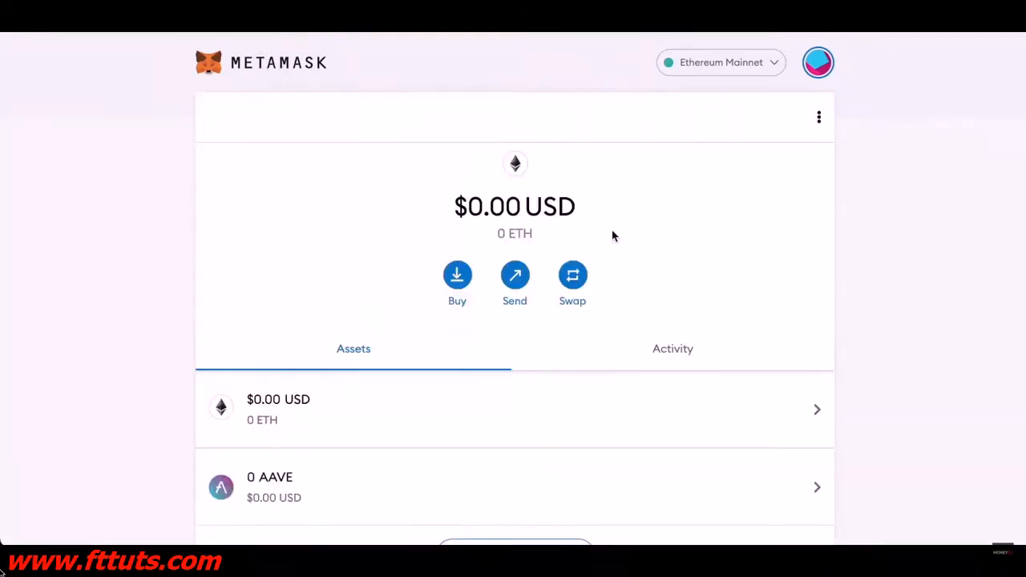
pyautogui.scroll(-1, 644, 234)
pyautogui.scroll(1, 632, 239)
pyautogui.click(515, 275)
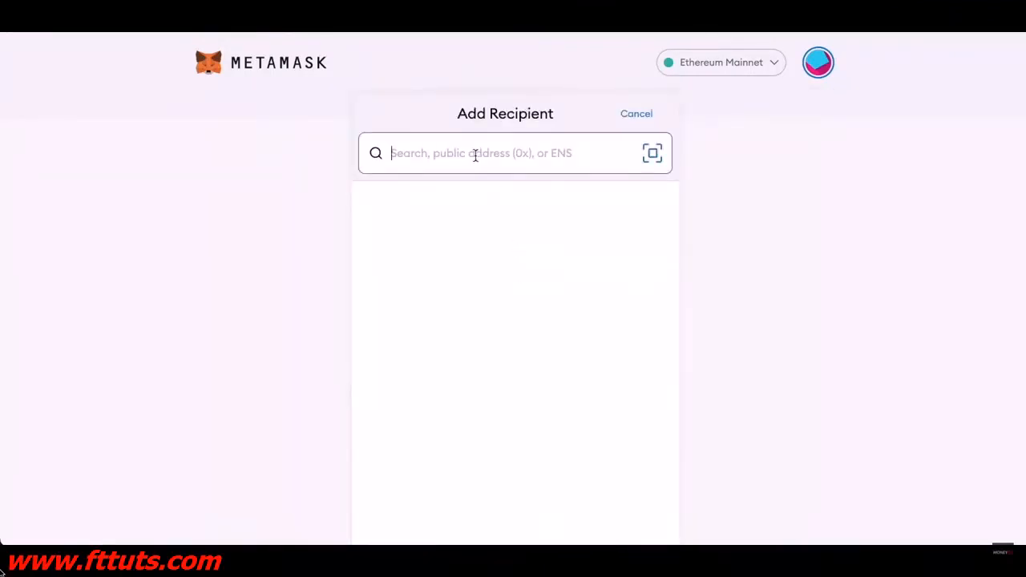
pyautogui.hotkey('ctrl', 'v')
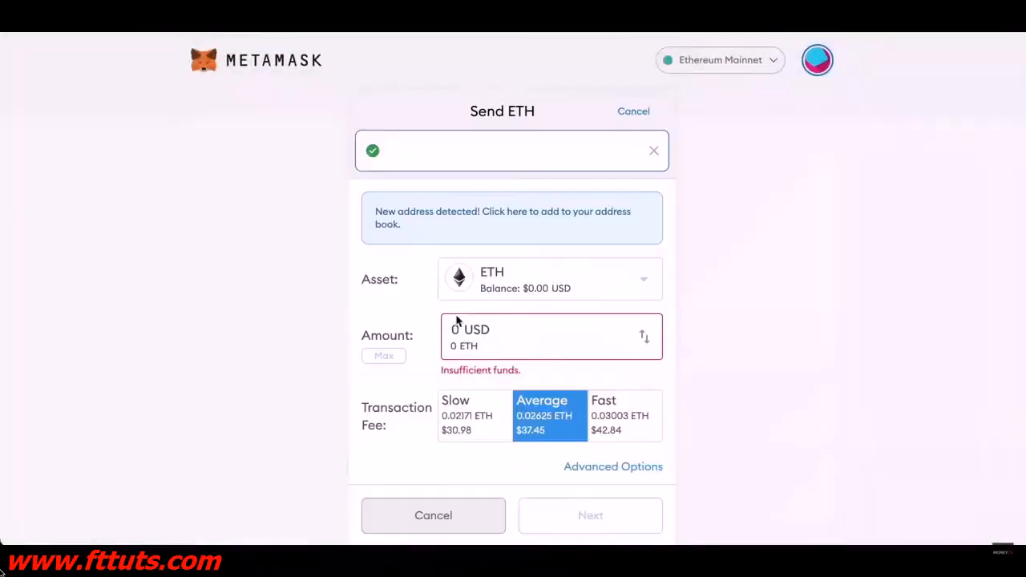
pyautogui.click(437, 332)
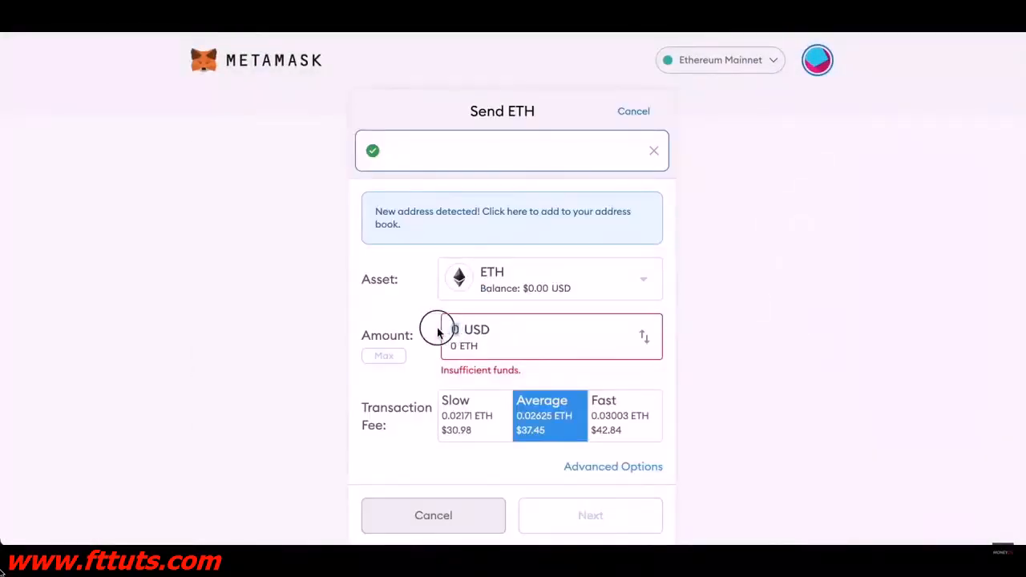
pyautogui.write('20')
pyautogui.click(460, 418)
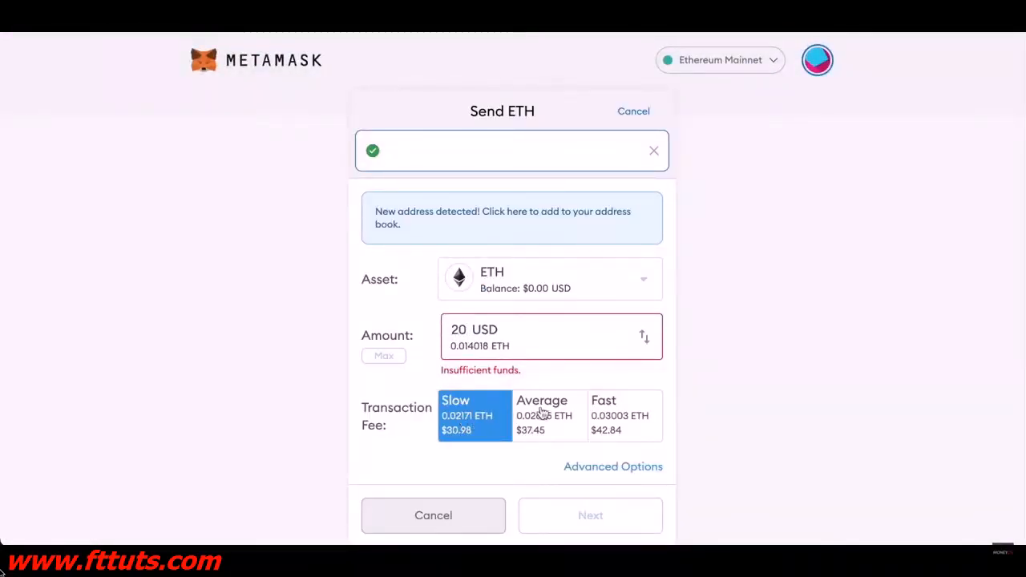
pyautogui.click(535, 413)
pyautogui.click(618, 417)
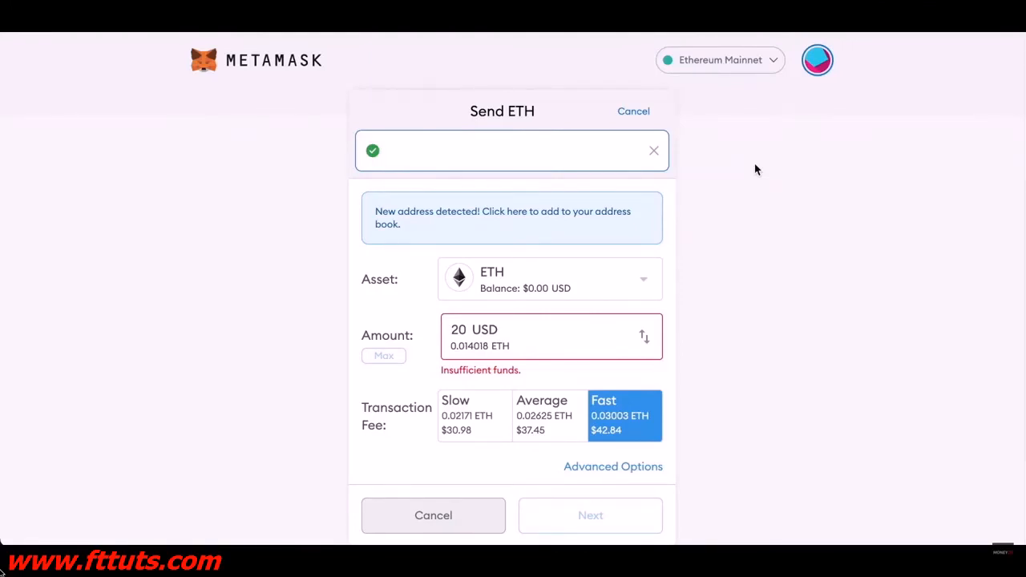
pyautogui.moveTo(659, 383)
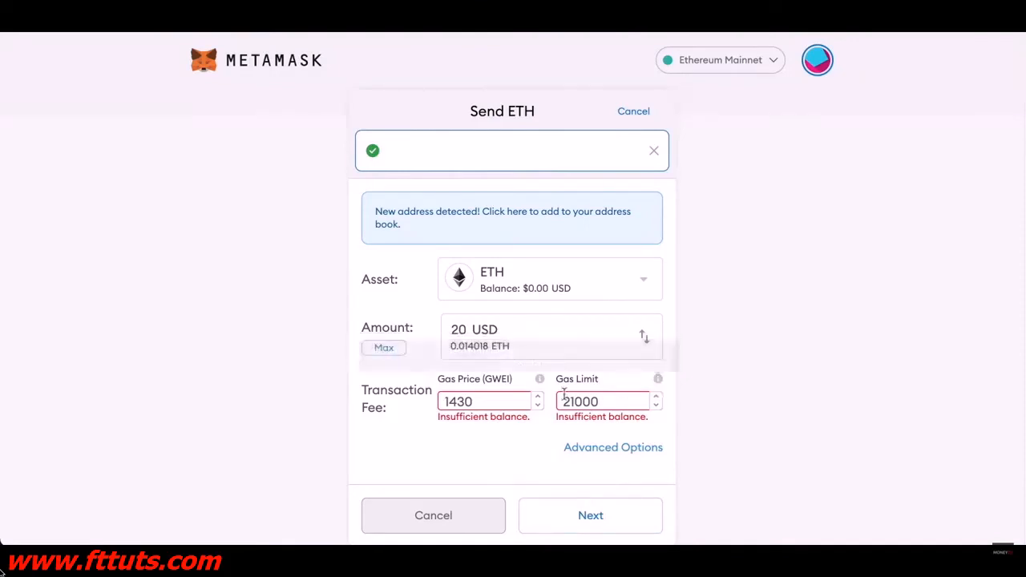